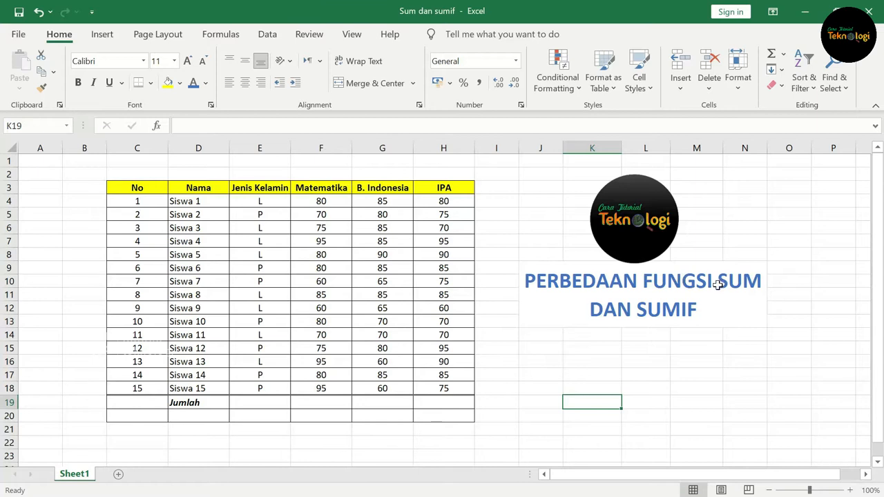
- Total the Matematika scores F4:F18 in the Jumlah row using AutoSum
mouse_move(335, 201)
left_mouse_down()
mouse_move(336, 389)
mouse_move(320, 201)
left_mouse_up()
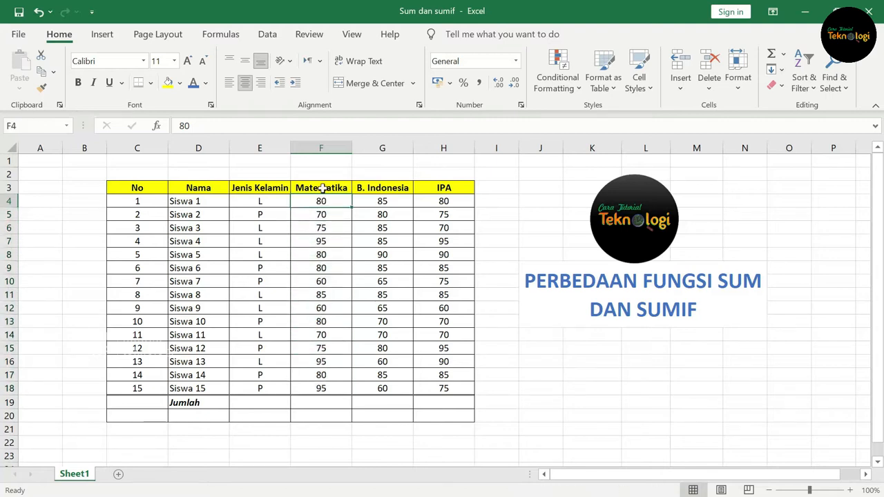
left_click(323, 188)
left_click_drag(332, 201, 337, 389)
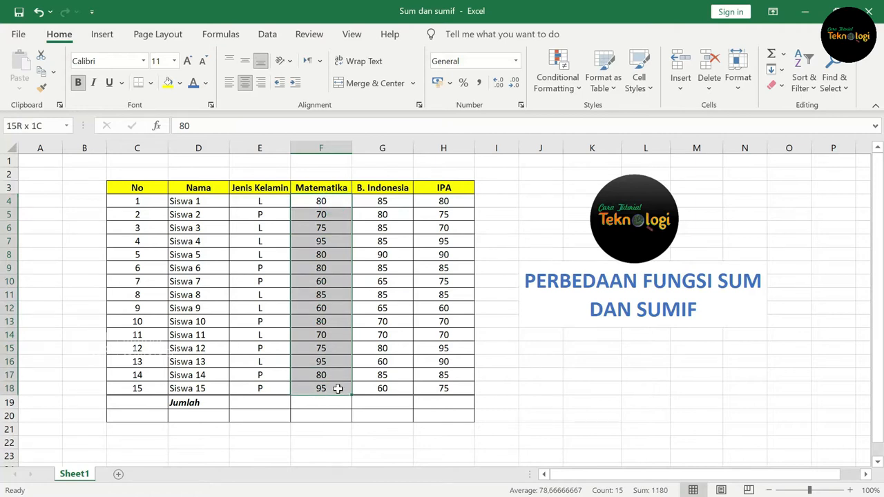
left_click_drag(322, 203, 331, 390)
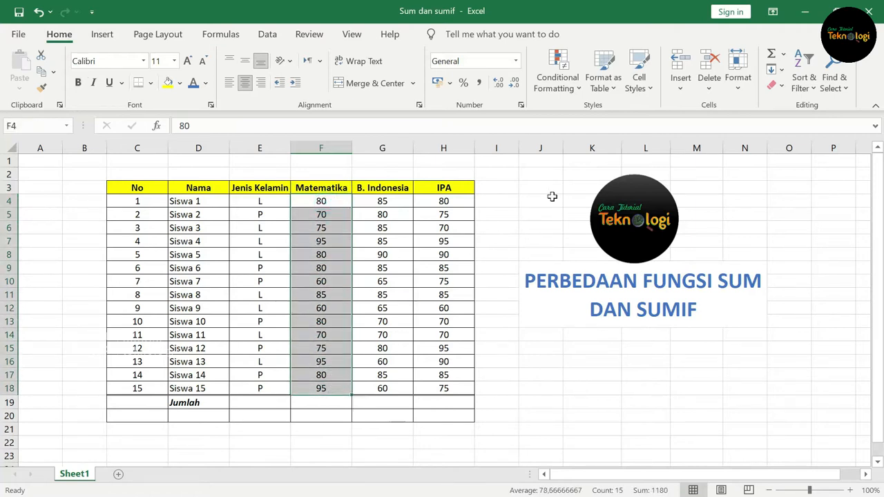
left_click(771, 60)
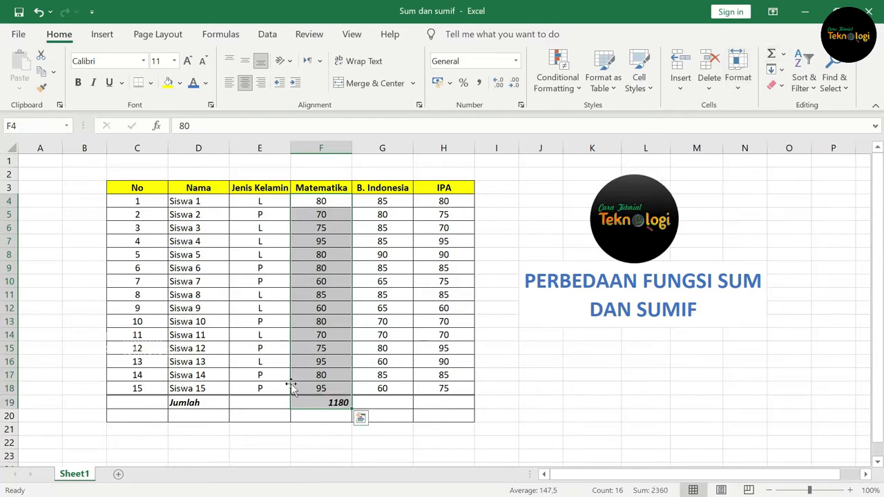
left_click(328, 402)
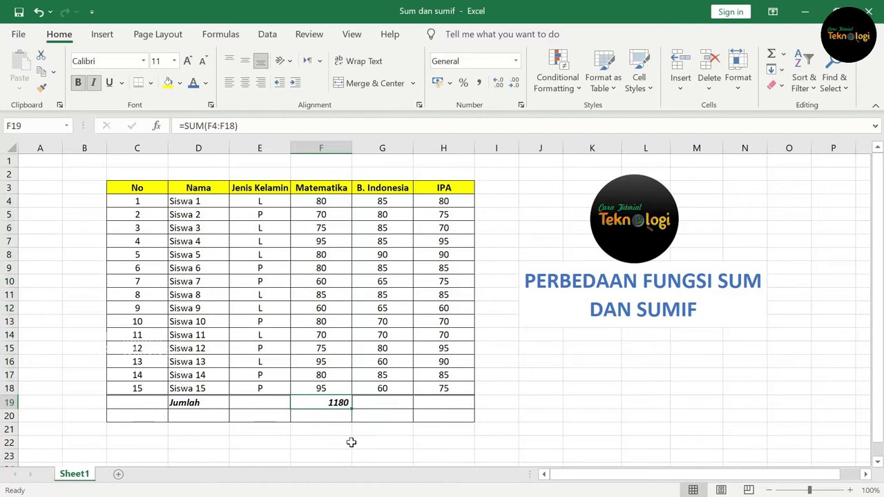
- Enter the formula =SUM(G4:G18) in cell G19 to total the B. Indonesia scores
left_click(378, 404)
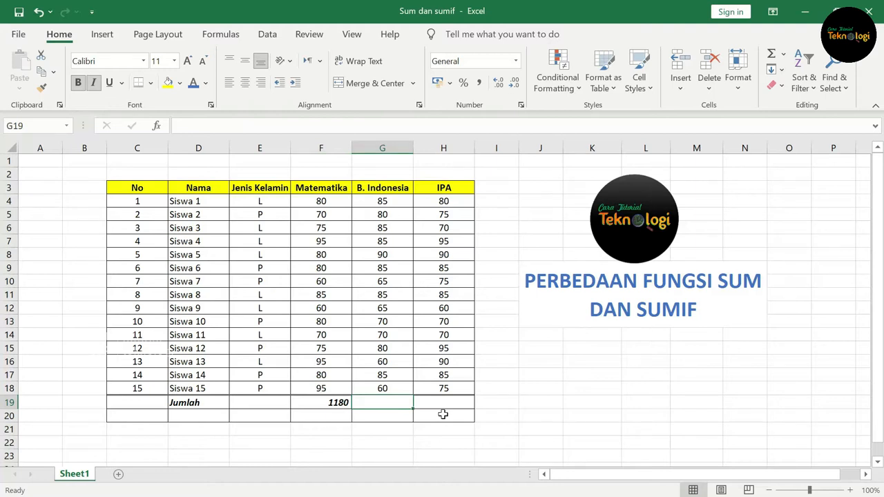
type("=s")
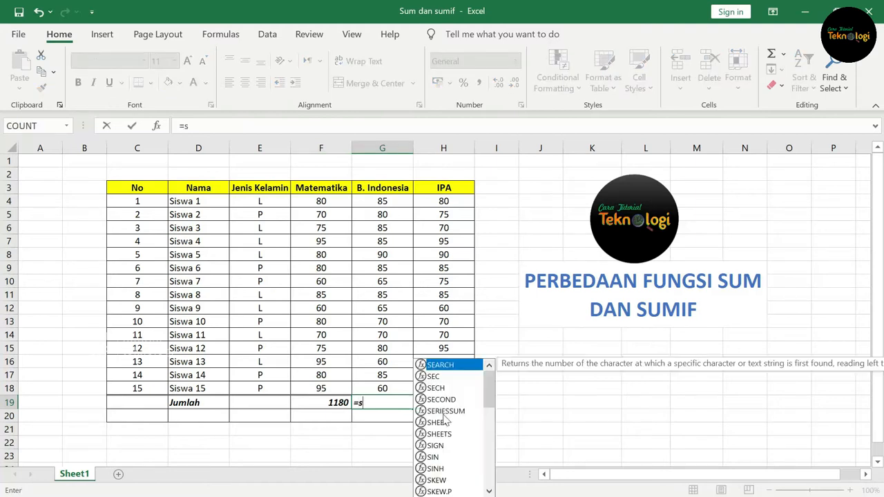
type("um(")
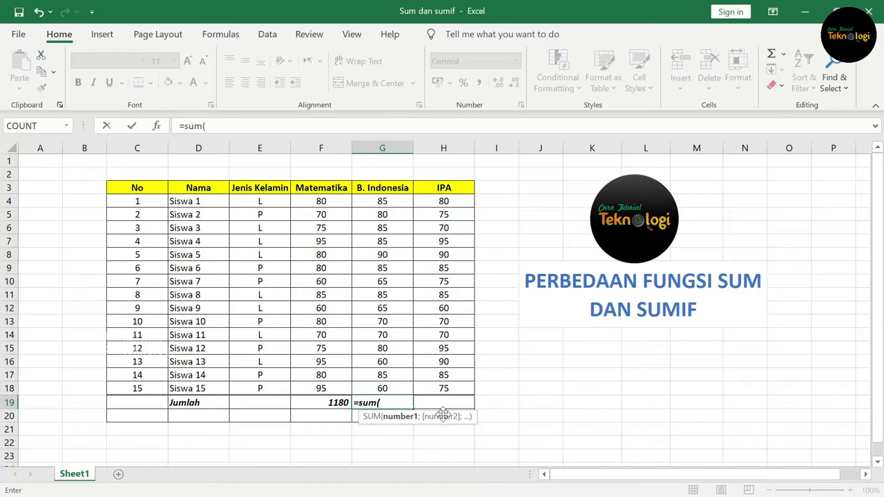
left_click_drag(381, 201, 382, 389)
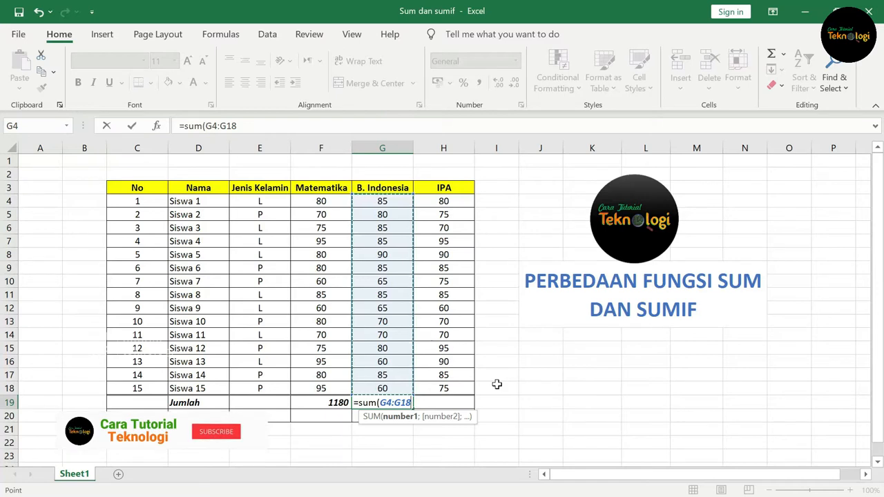
type(")")
key("Return")
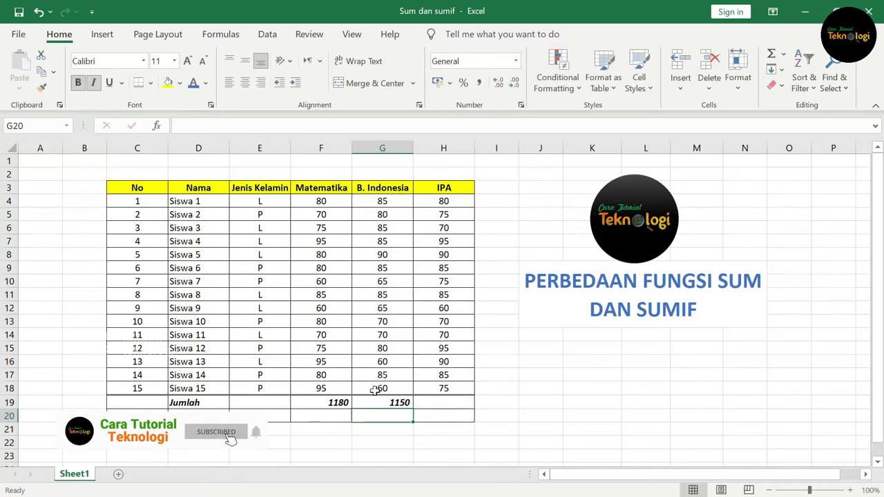
- Copy the B. Indonesia total formula from G19 across to H19 for the IPA column
left_click(390, 403)
left_click_drag(412, 409, 473, 409)
left_click(457, 402)
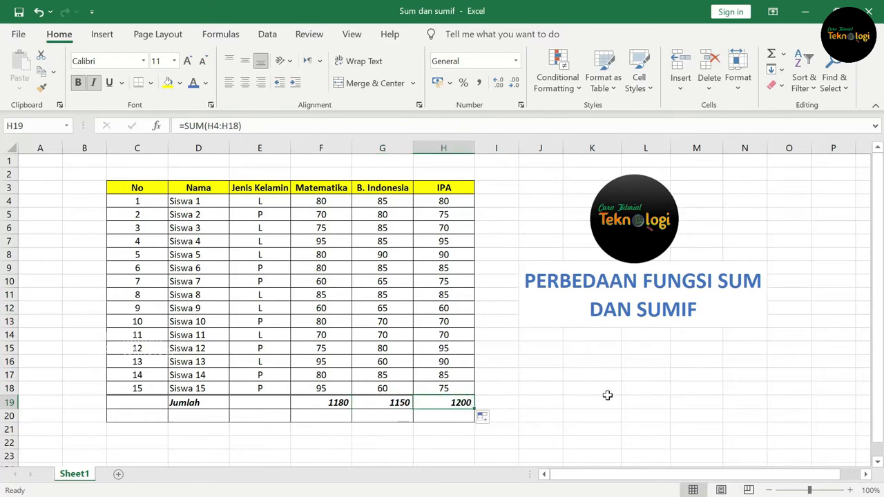
left_click(608, 399)
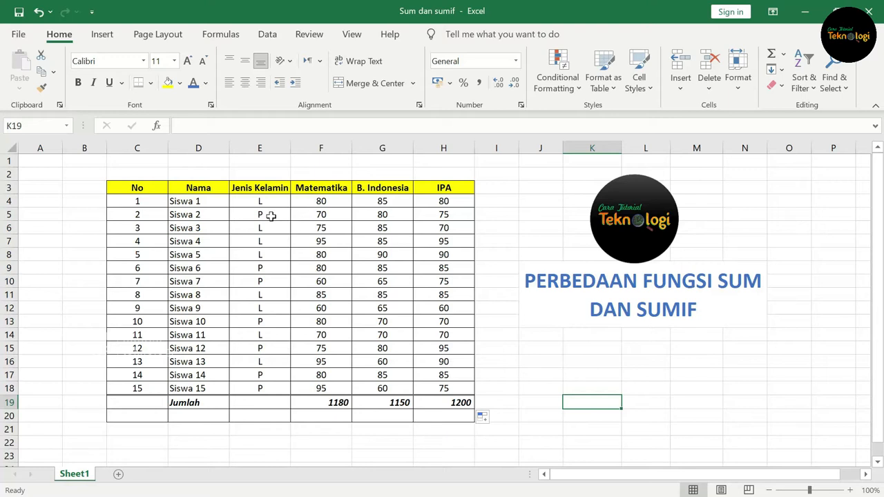
- Enter the labels "Jumlah Laki Laki" in D21 and "Jumlah Perempuan" in D22
left_click(205, 417)
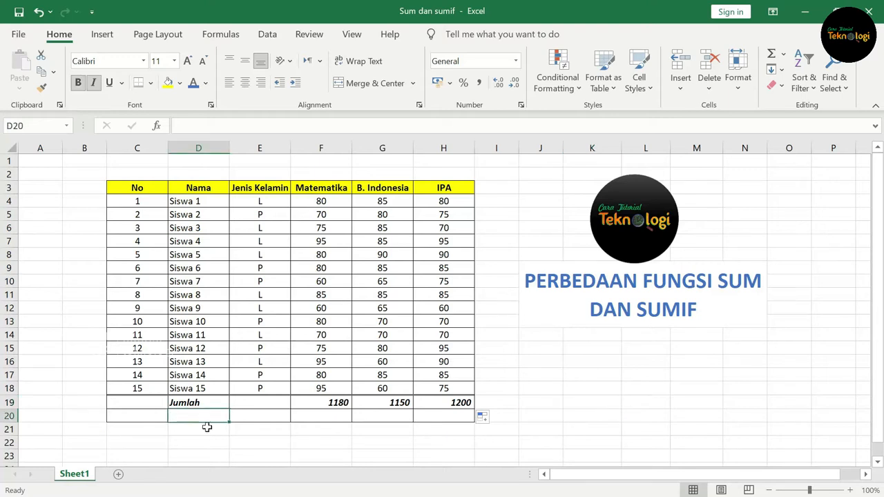
left_click(206, 428)
type("Jumlah Lak")
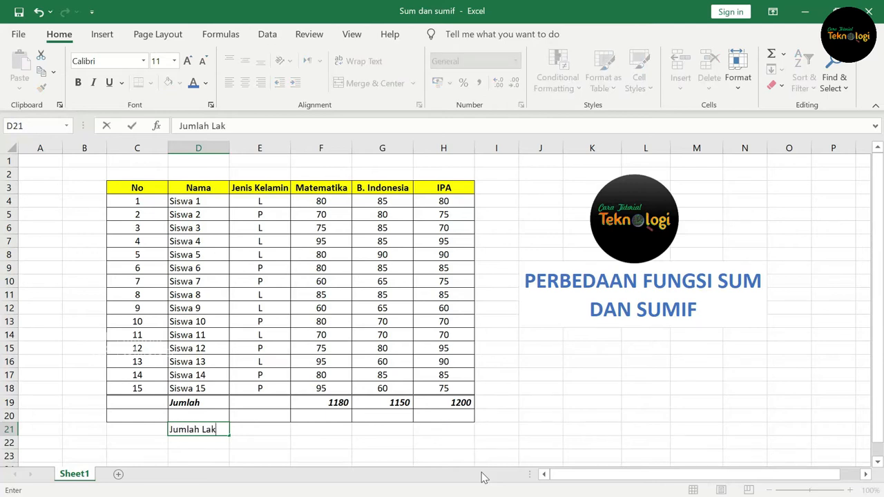
type("i ;al")
key("BackSpace")
key("BackSpace")
key("BackSpace")
type("Laki")
key("Return")
type("Jumlah Pere")
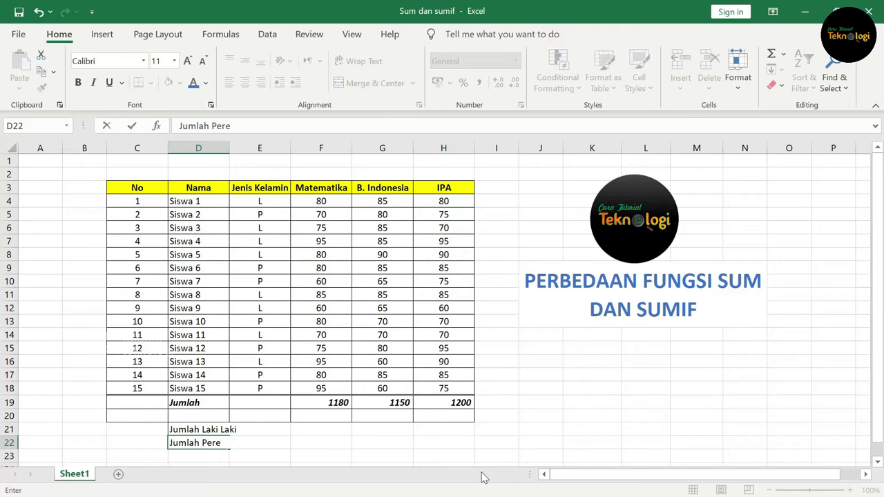
type("mpuan")
key("Tab")
- Enter =SUMIF(E4:E18;"L";F4:F18) in F21 to total the Matematika scores of the male students
left_click(324, 433)
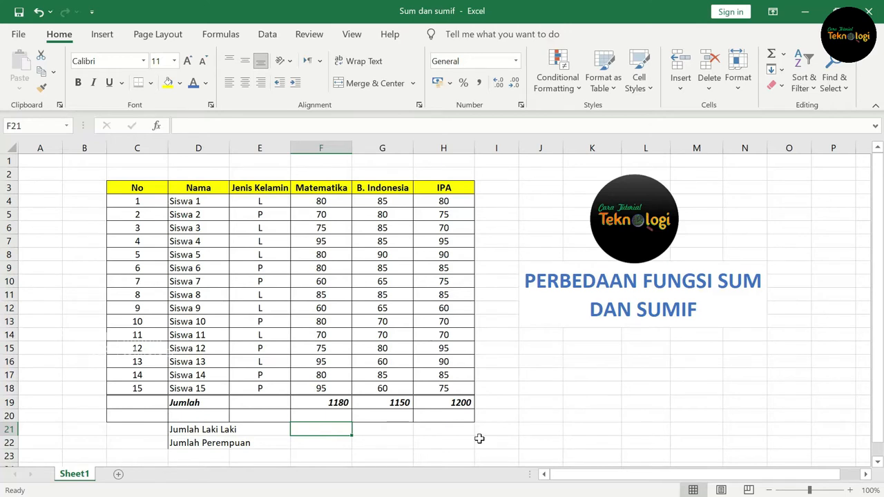
type("=")
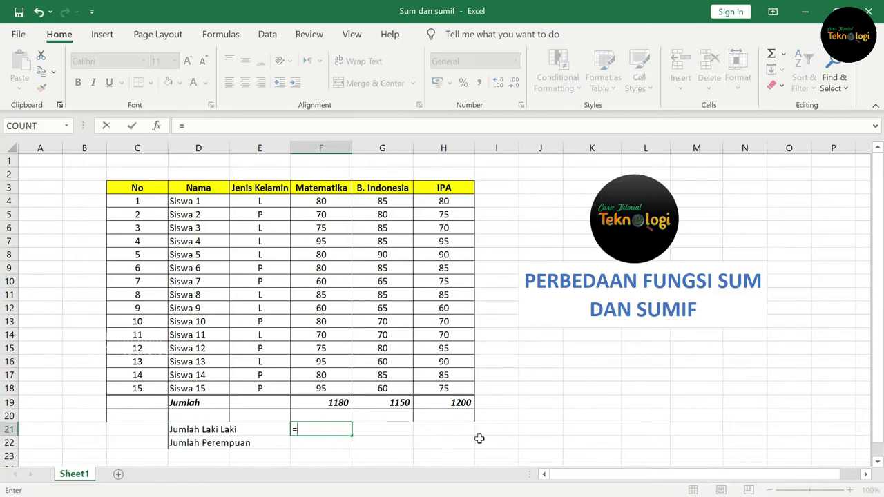
type("sumif")
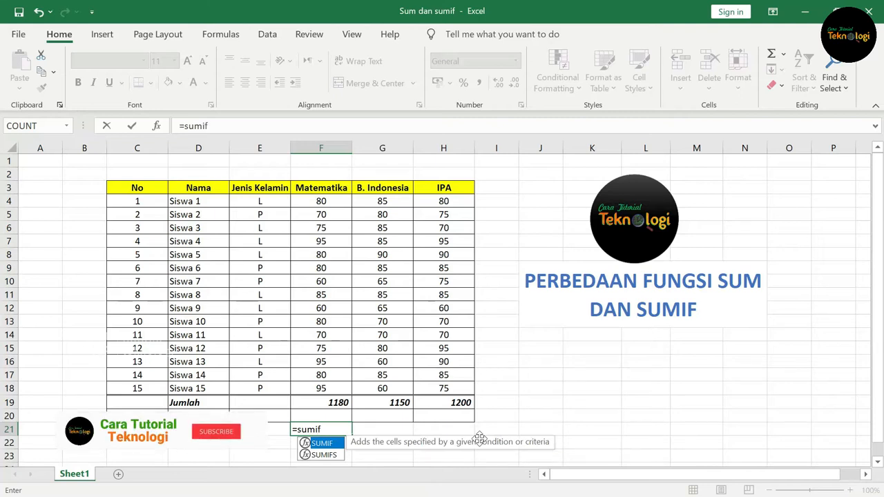
type("(")
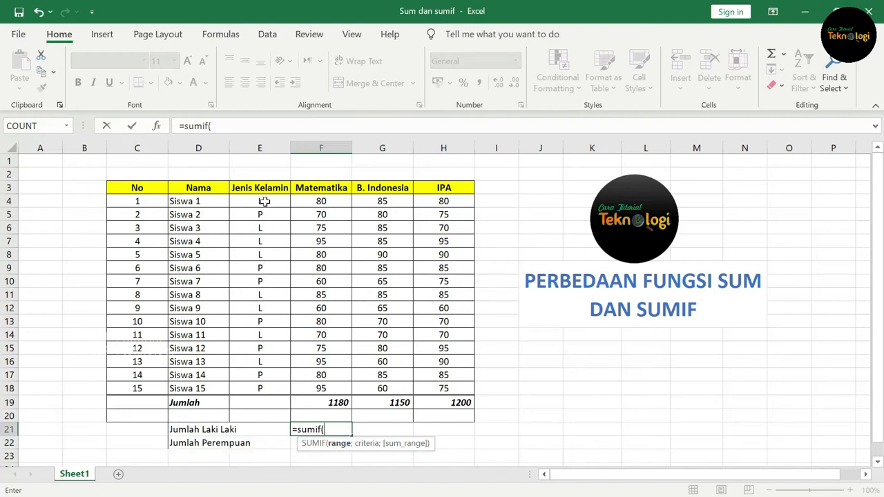
left_click_drag(265, 201, 274, 389)
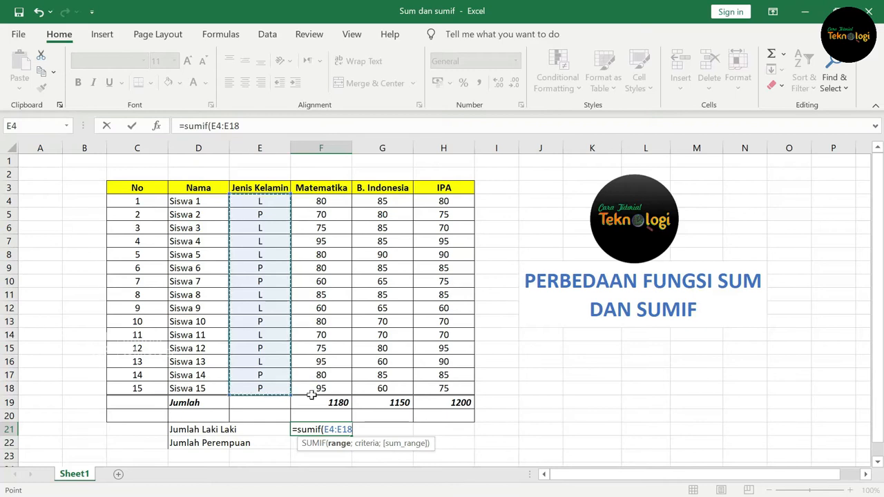
type(";\"L")
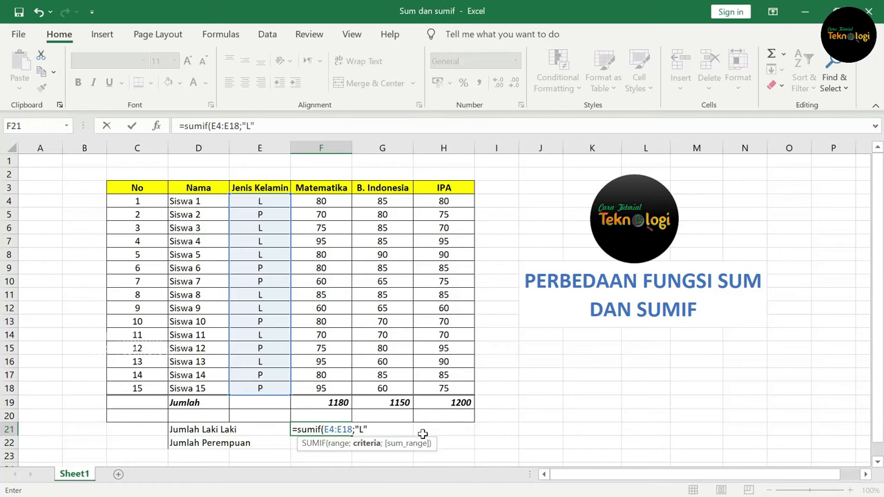
type(";")
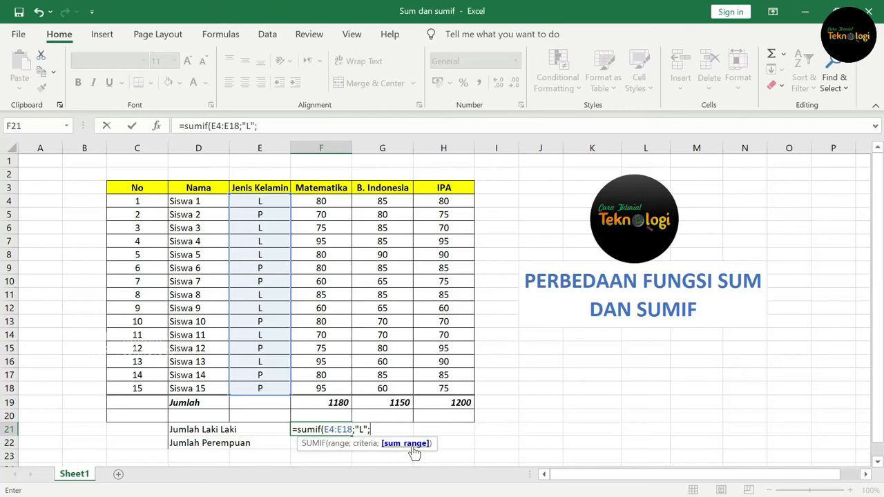
left_click(324, 201)
left_click_drag(324, 201, 336, 384)
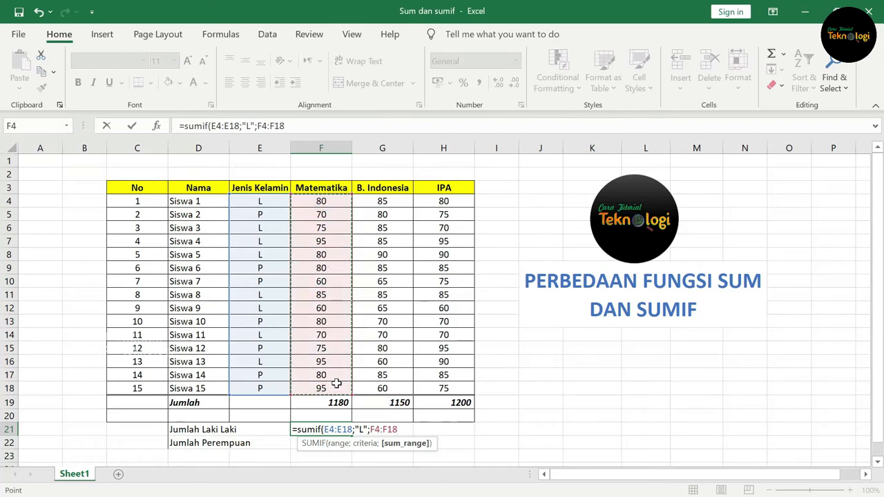
type(")")
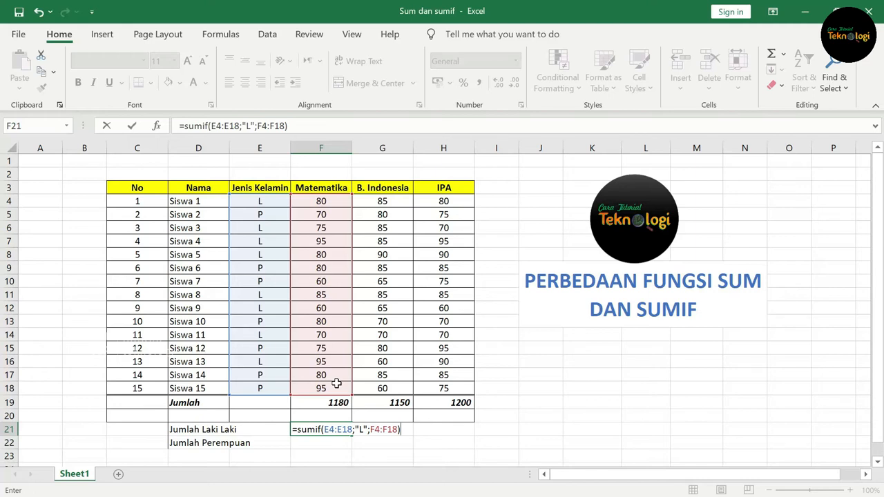
key("Return")
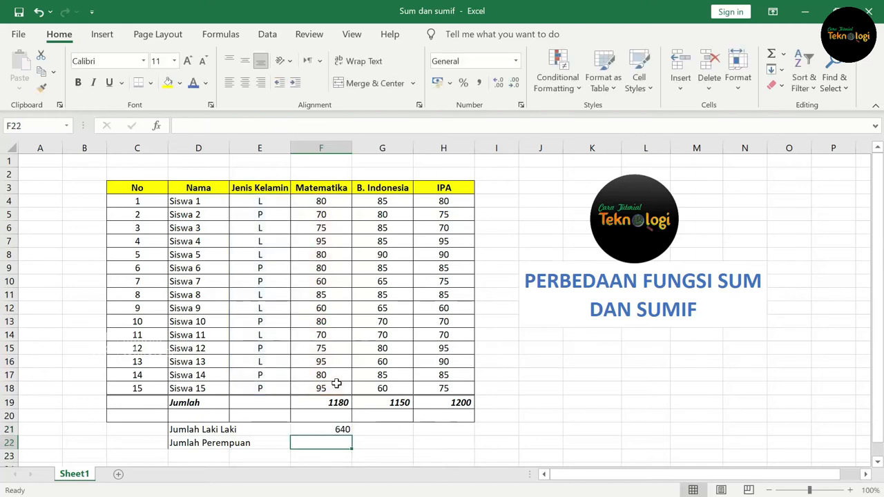
left_click(219, 430)
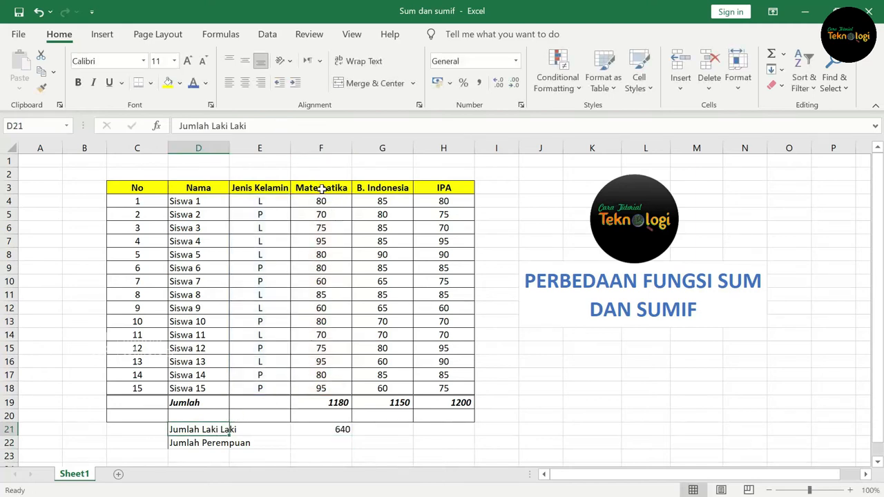
left_click(343, 430)
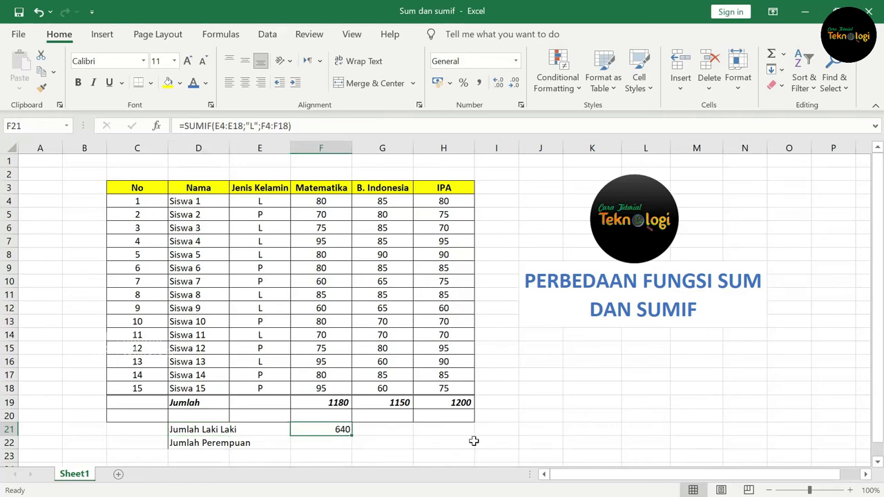
- Enter =SUMIF(E4:E18;"P";F4:F18) in F22 to total the Matematika scores of the female students
left_click(338, 443)
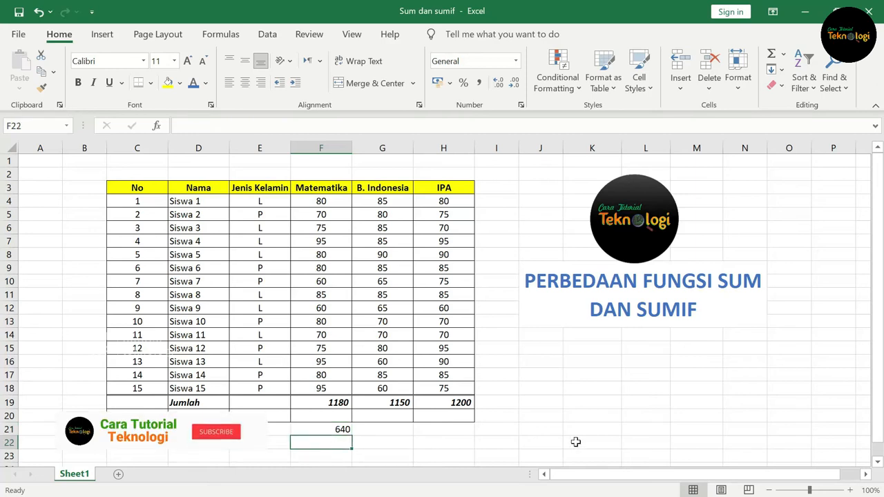
type("=")
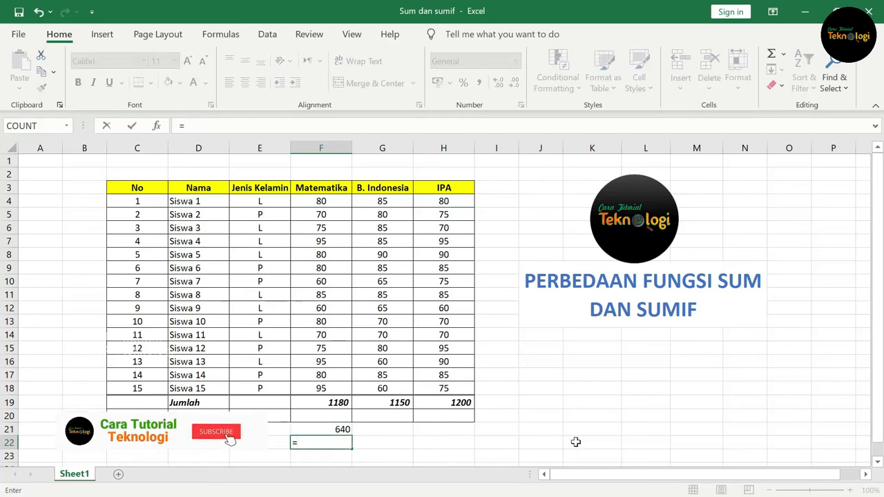
type("sumid")
key("BackSpace")
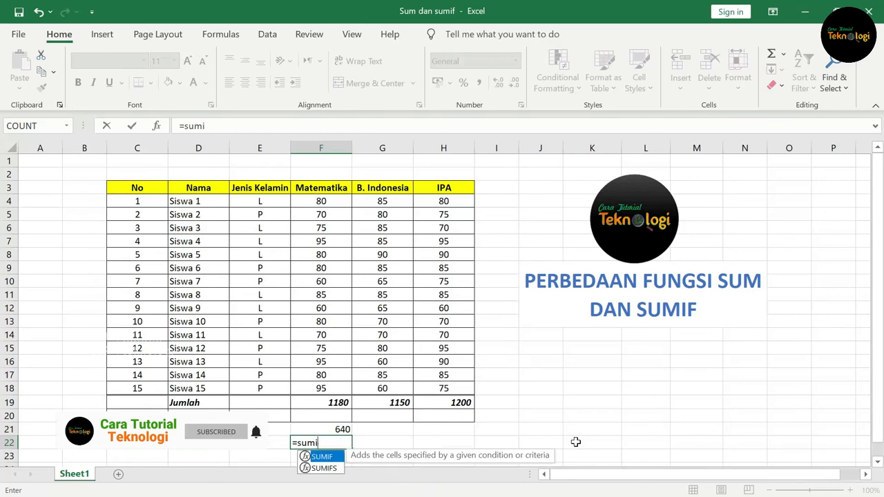
type("f(")
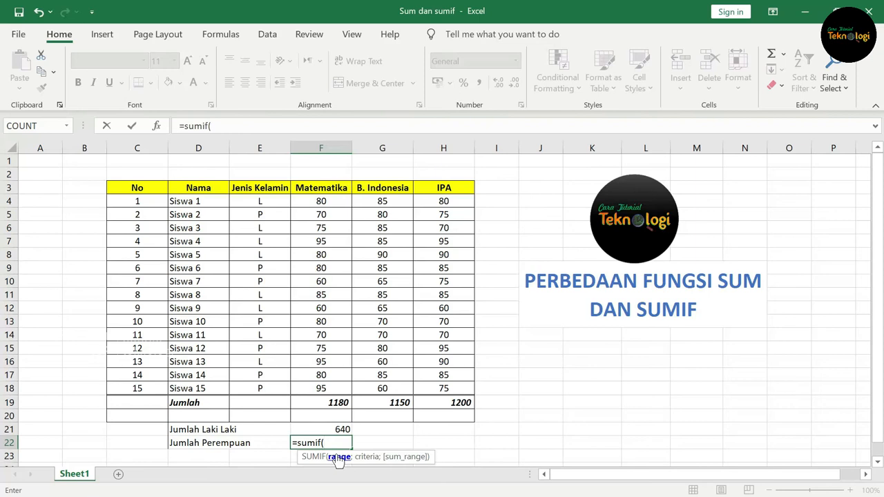
left_click_drag(264, 201, 271, 389)
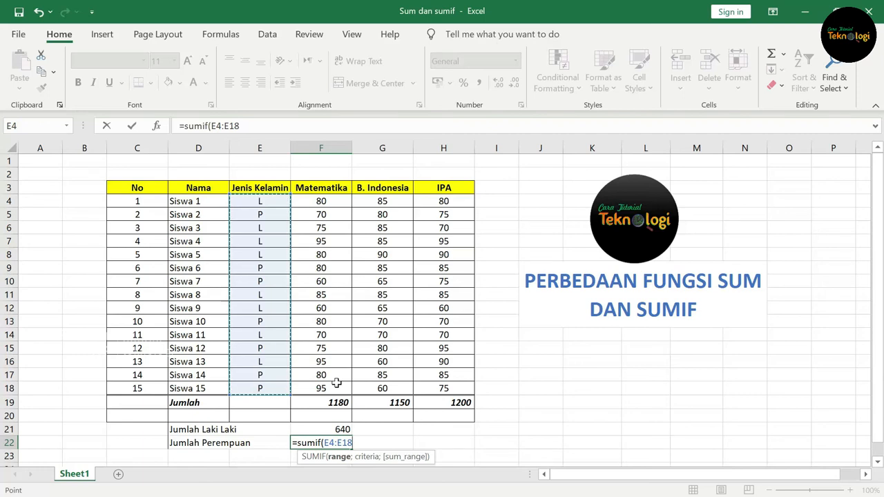
type(";\"P")
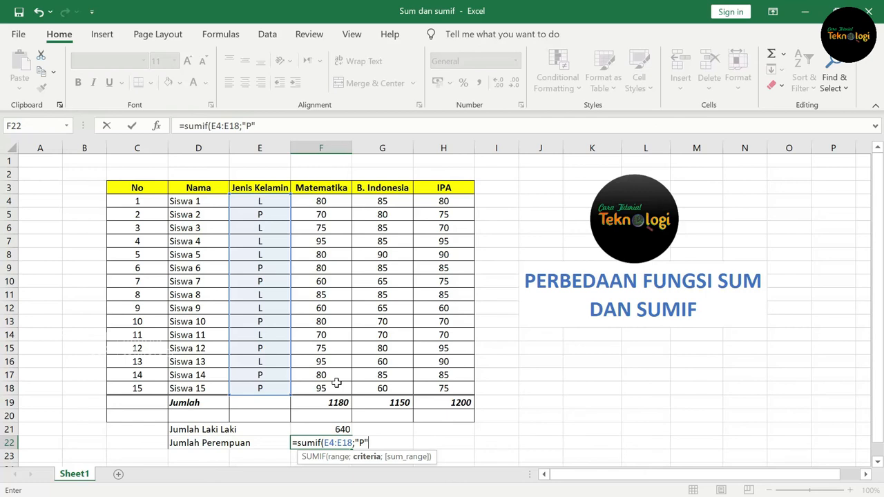
type(";")
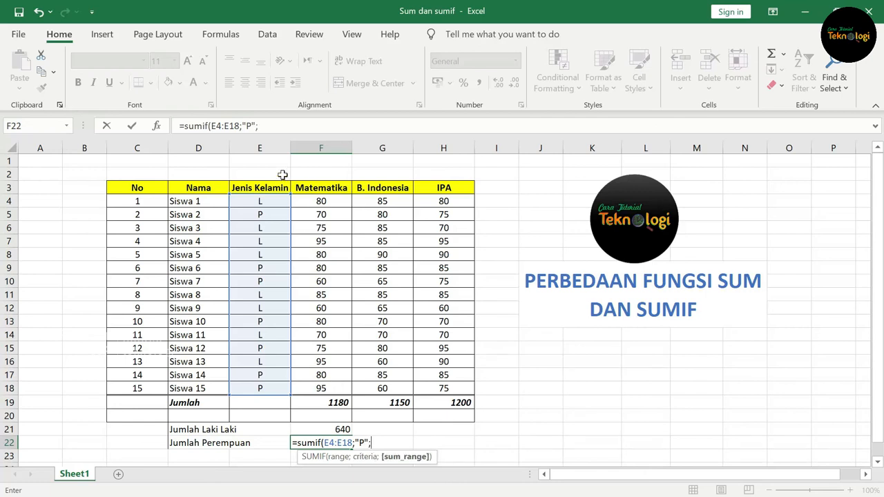
left_click_drag(321, 201, 322, 388)
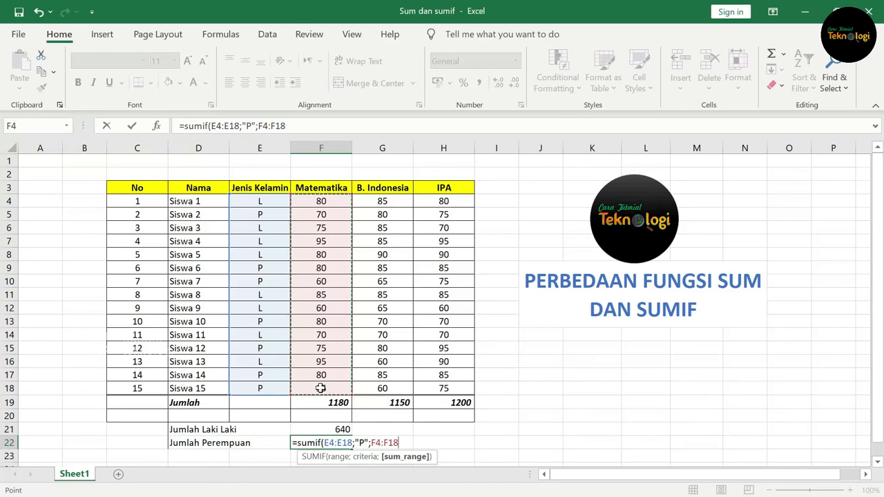
type(")")
key("Return")
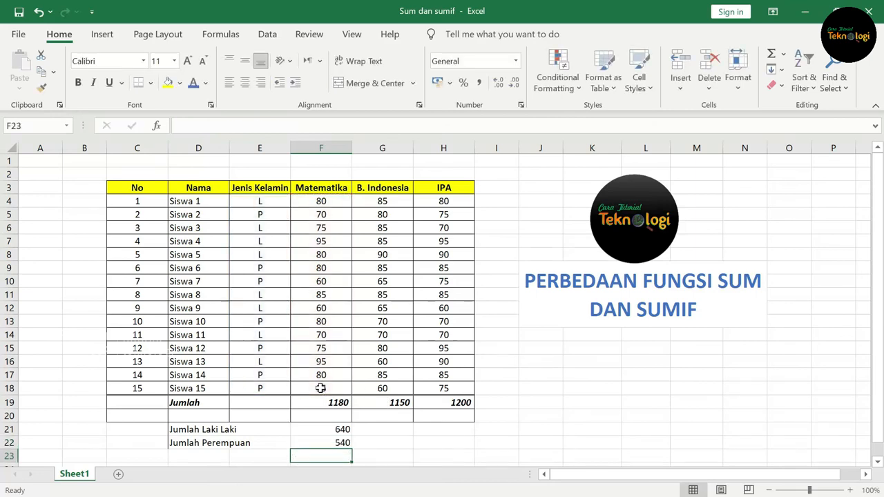
- Add up the male and female Matematika totals in F21:F22 with AutoSum, placing the result in F23
scroll(321, 389, "down", 1)
scroll(262, 408, "up", 1)
scroll(371, 441, "down", 1)
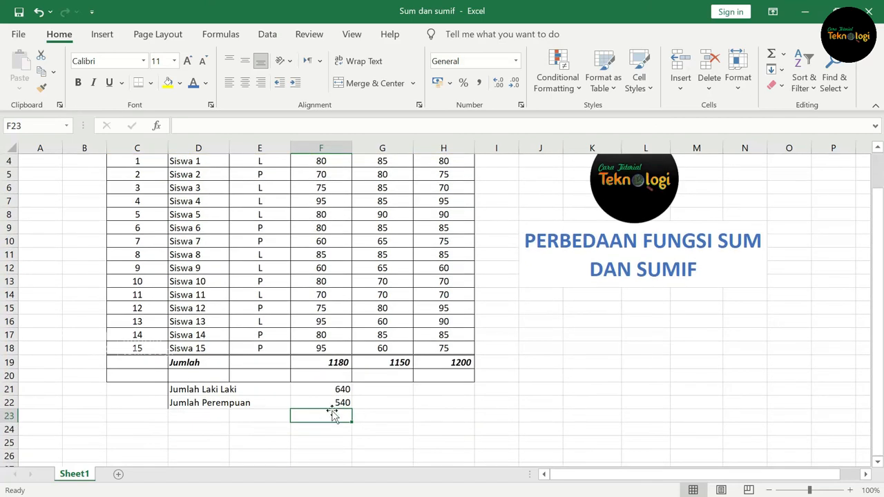
left_click_drag(336, 389, 343, 414)
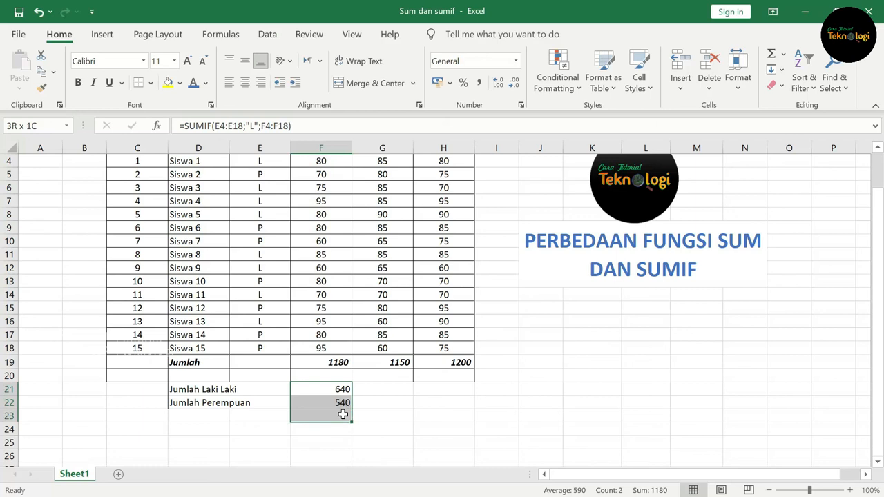
left_click(771, 53)
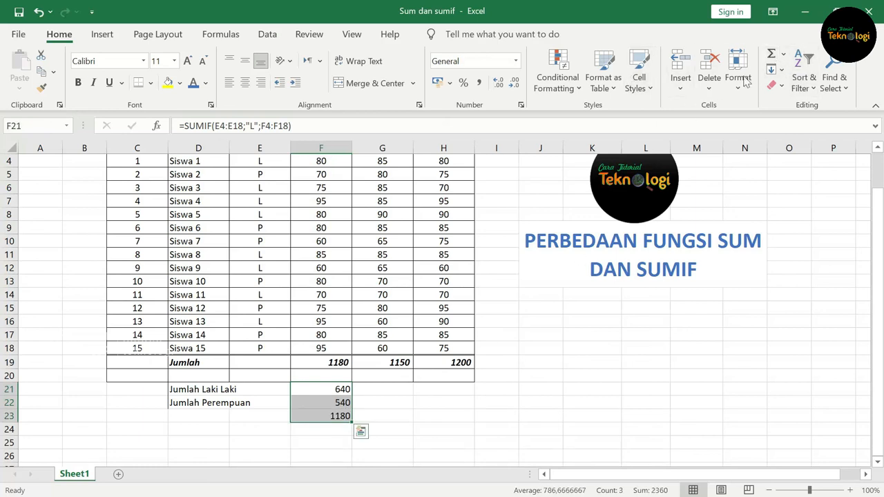
- Compare the combined gender sum in F23 with the overall Matematika total in F19, and clear F23
left_click(338, 416)
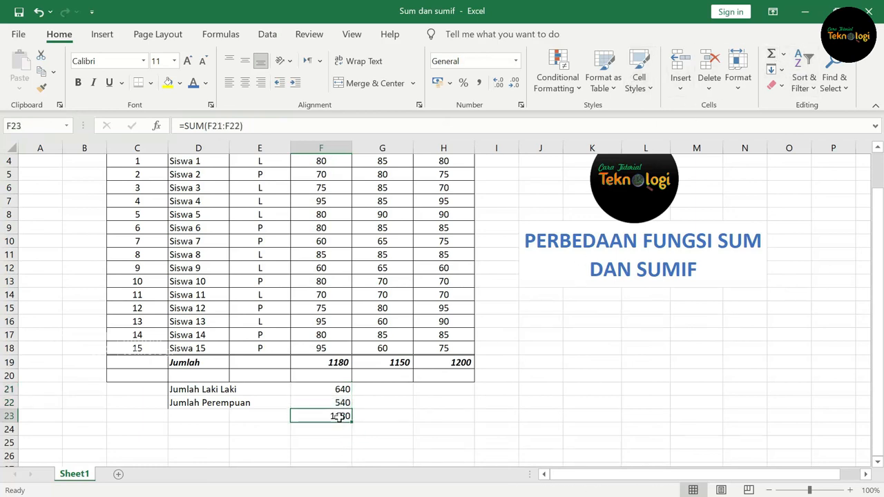
left_click(334, 362)
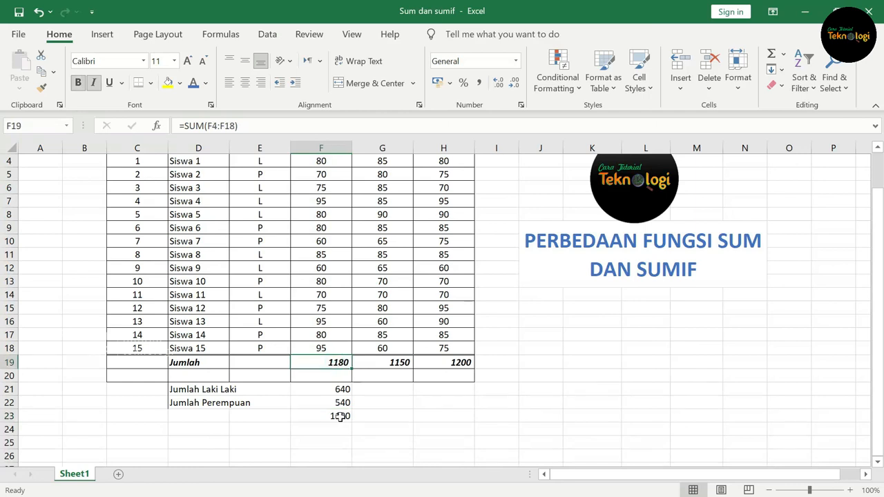
left_click(339, 416)
left_click(339, 359)
left_click(336, 417)
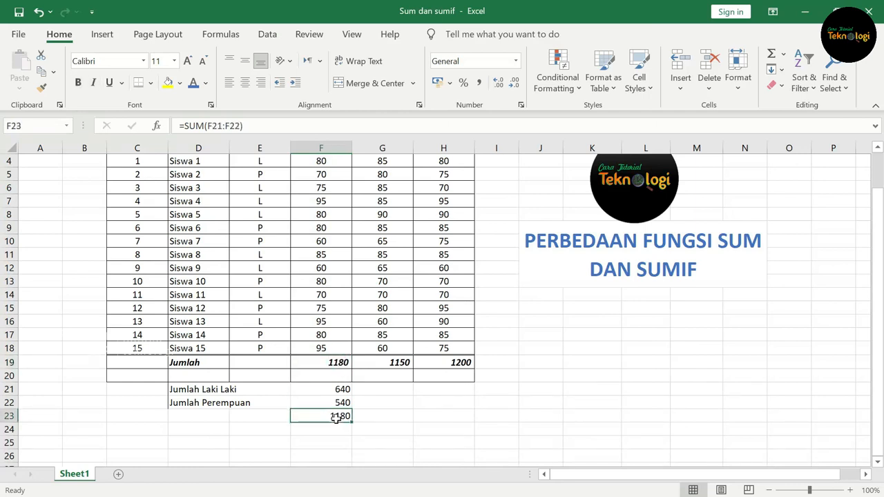
key("Delete")
scroll(336, 418, "up", 1)
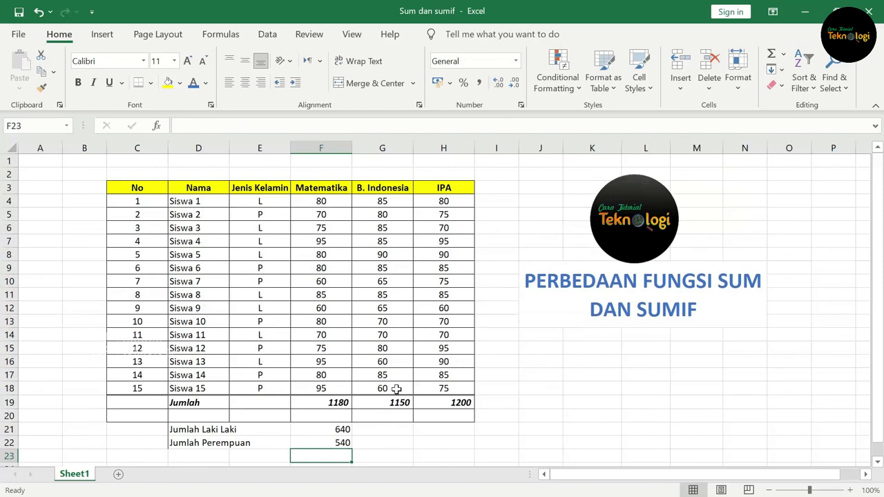